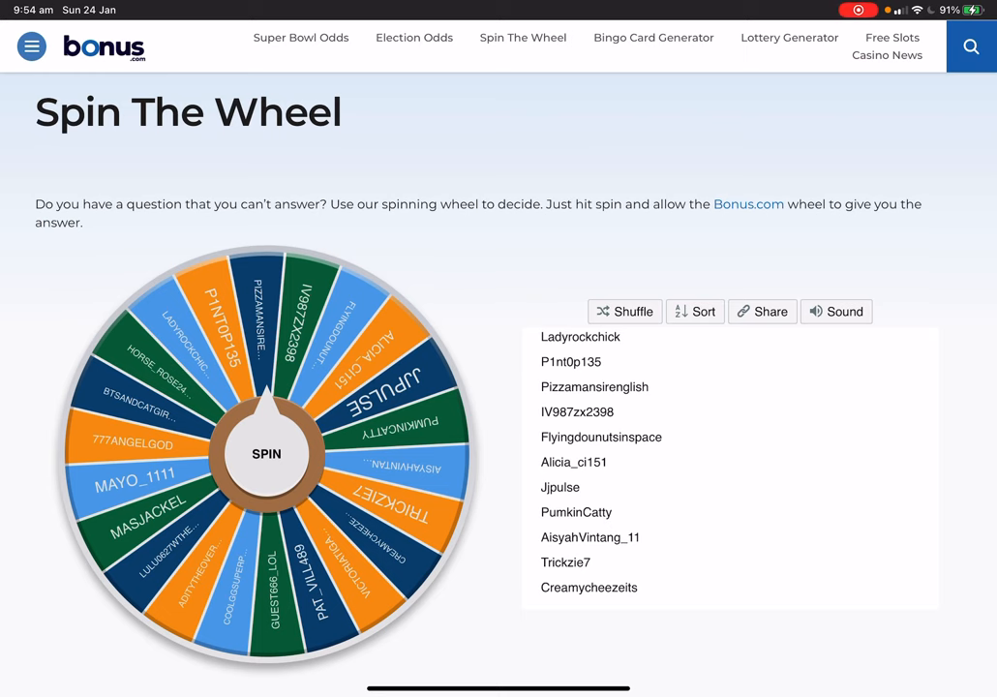
scroll(725, 470, up, 1)
scroll(725, 470, down, 1)
scroll(499, 387, down, 2)
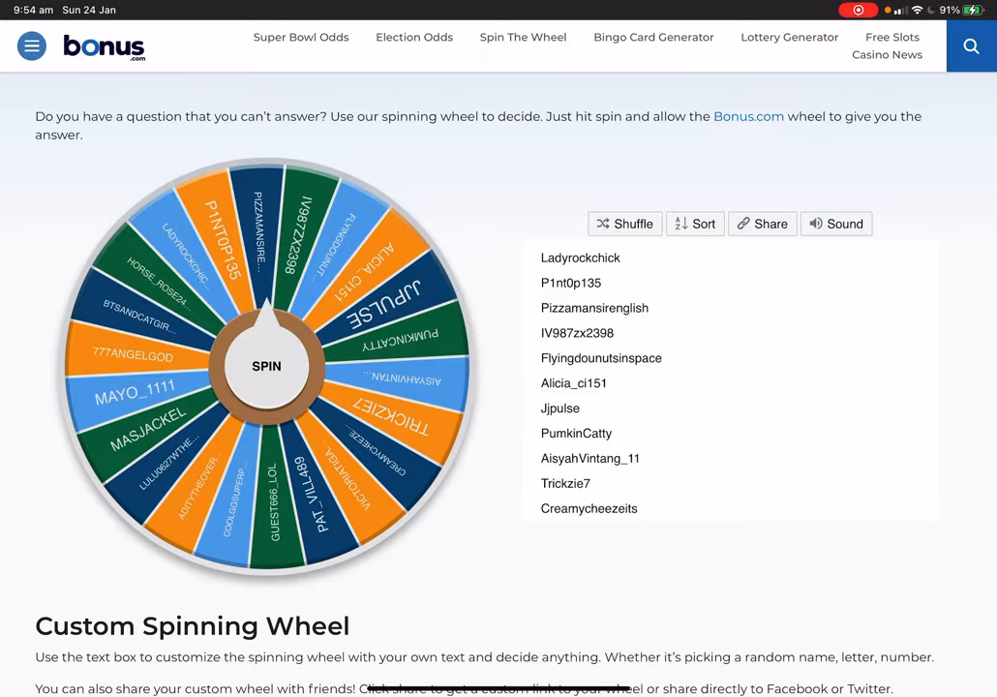
click(266, 366)
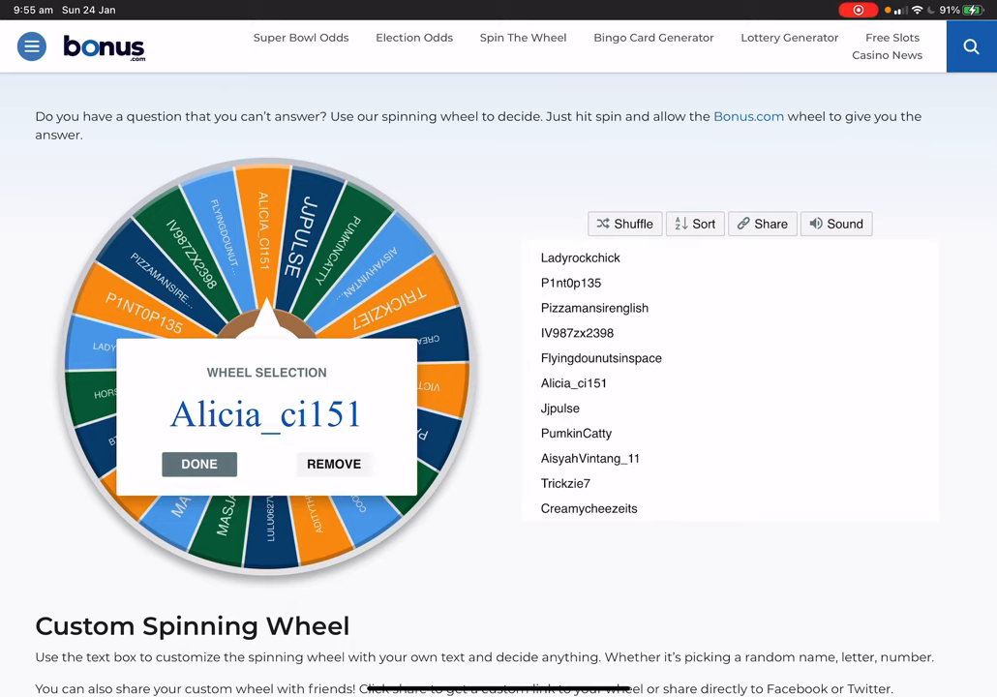
click(198, 463)
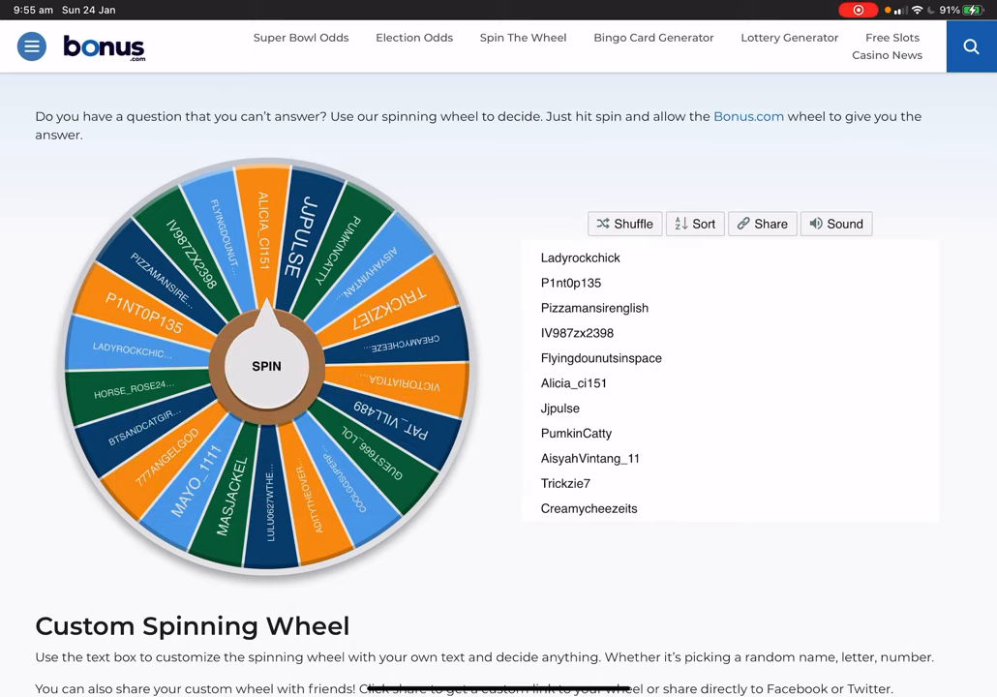
drag(498, 692, 498, 581)
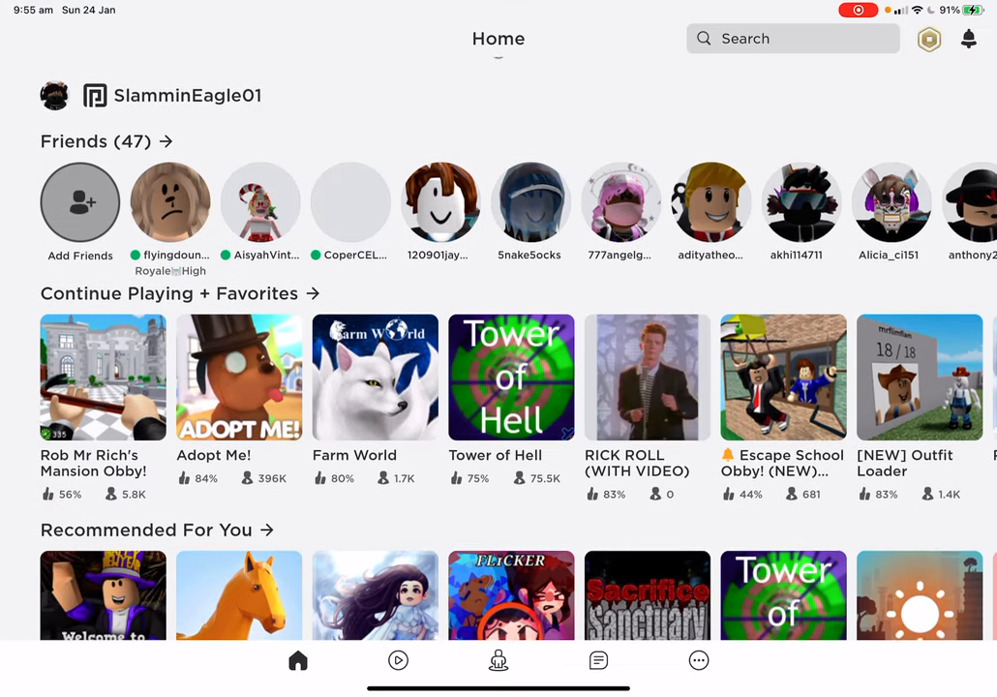
click(794, 37)
text(l)
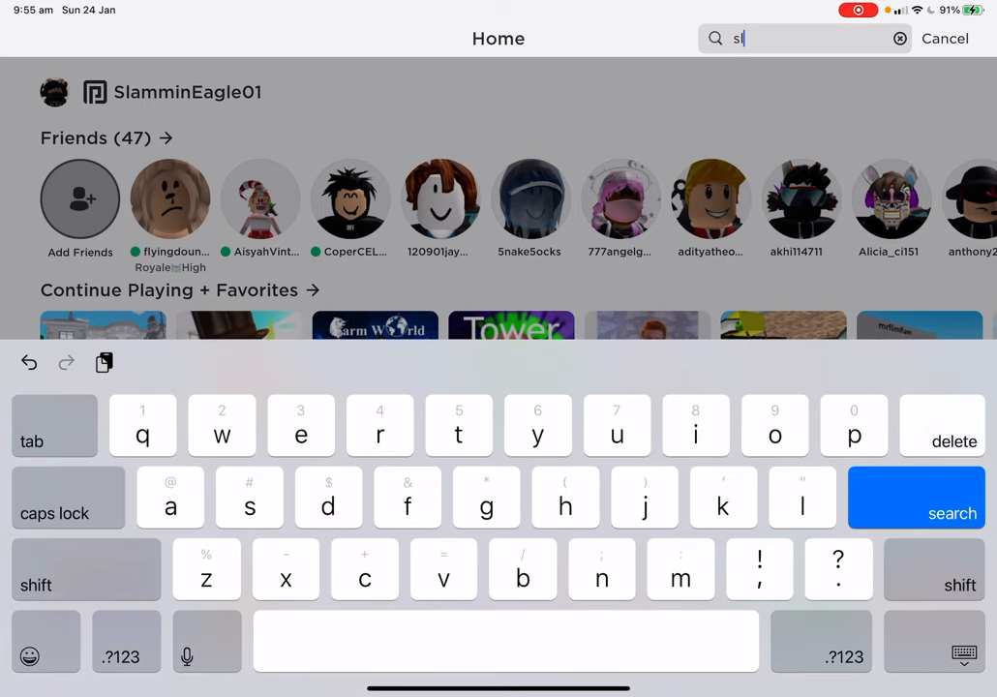
key(BackSpace)
click(964, 655)
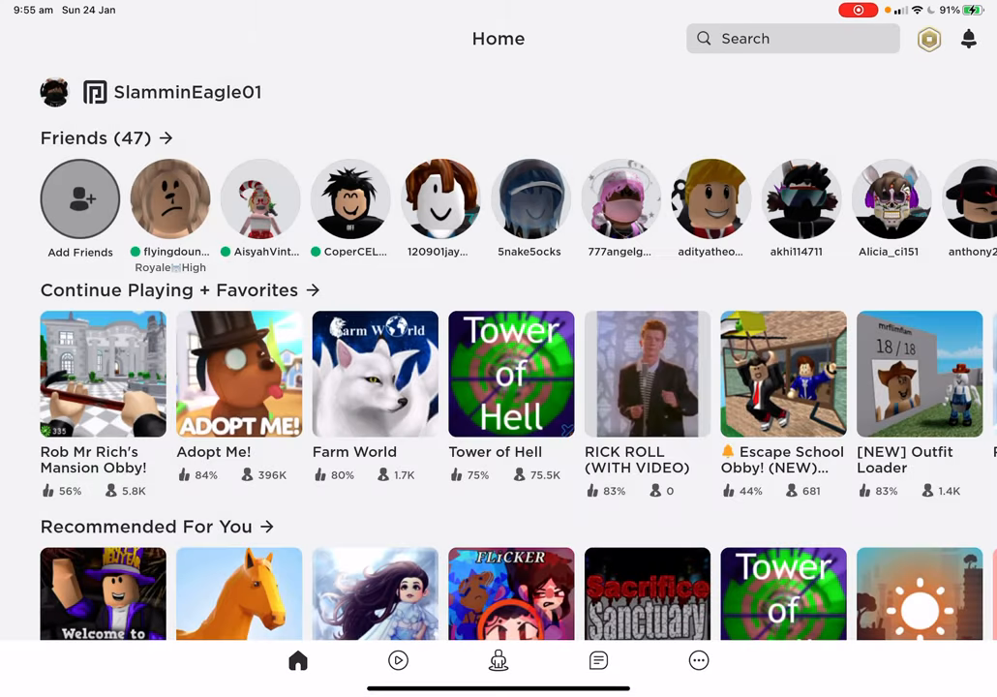
click(891, 198)
click(813, 325)
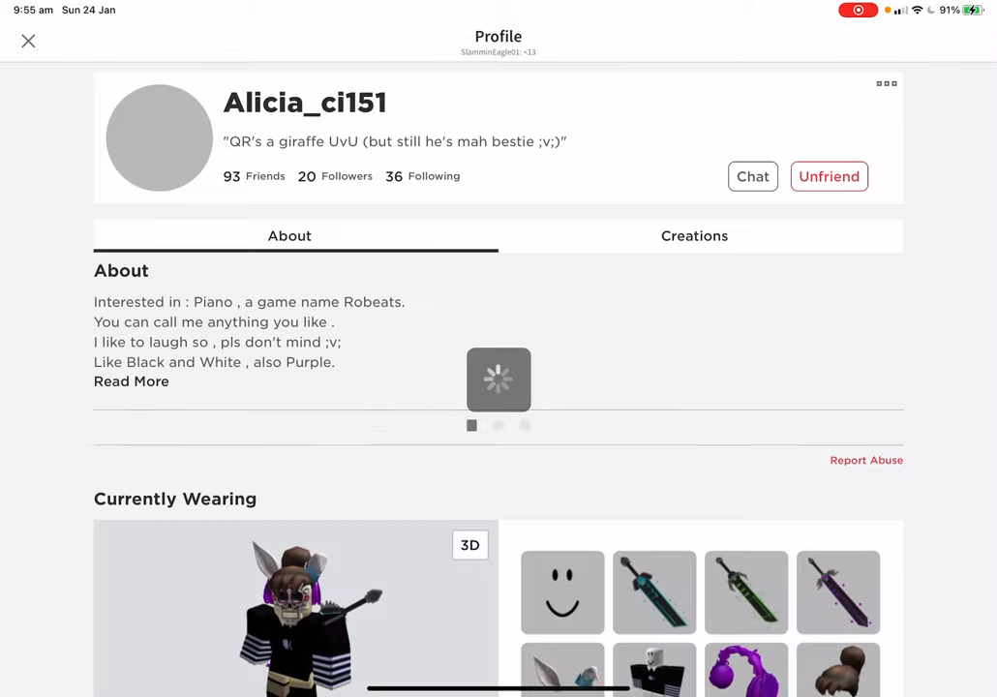
Step: Send 'Are you online?' to the winner in chat and return to the Home screen
click(28, 40)
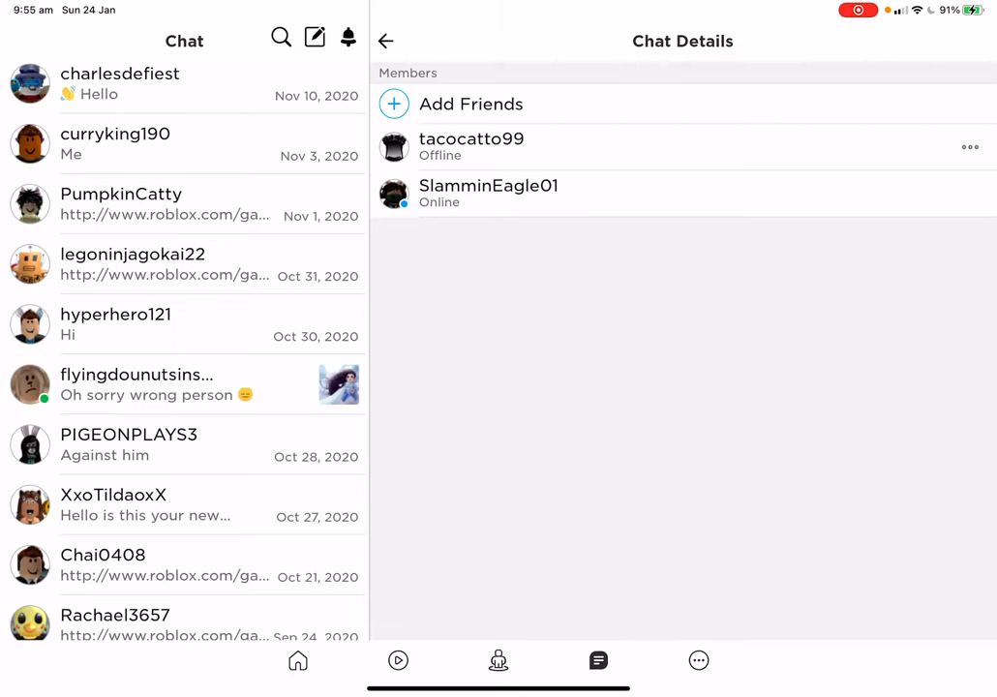
click(442, 606)
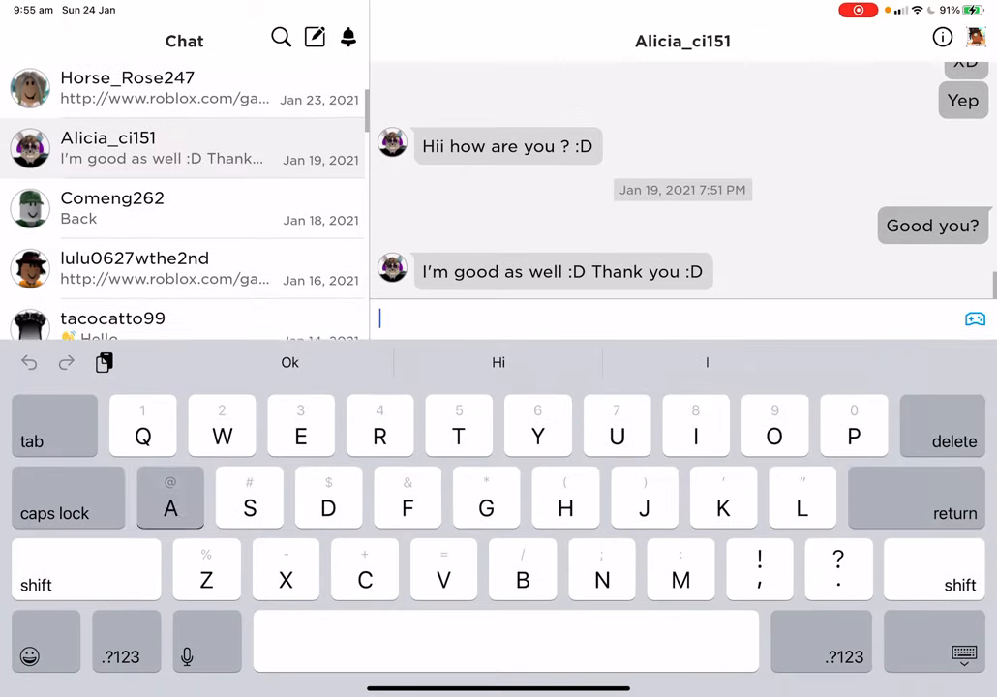
text(Are )
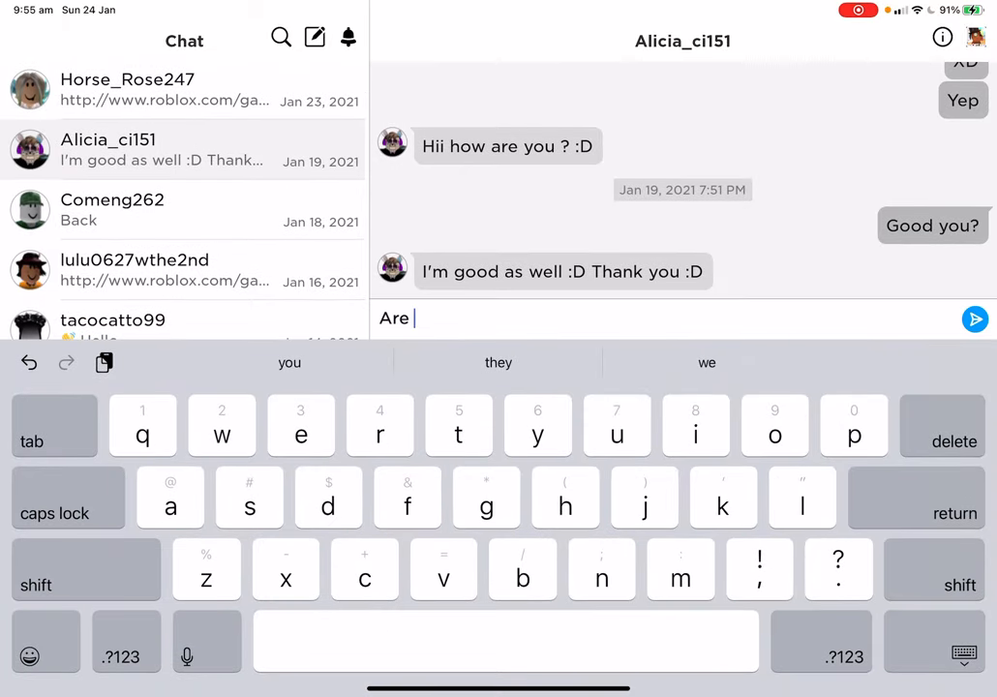
text(you online ?)
key(Return)
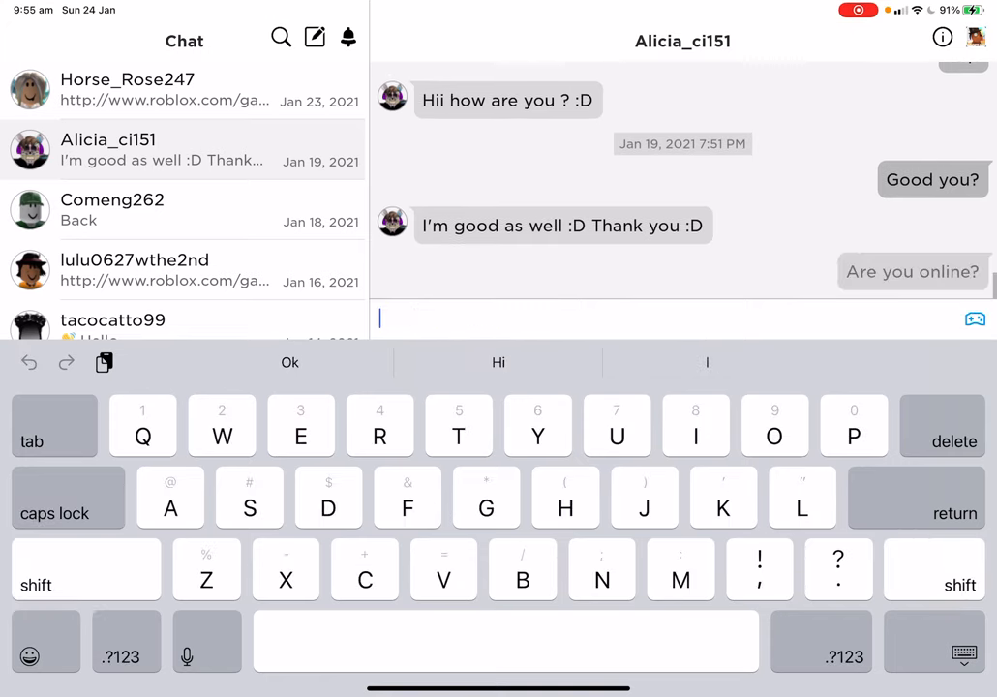
click(297, 660)
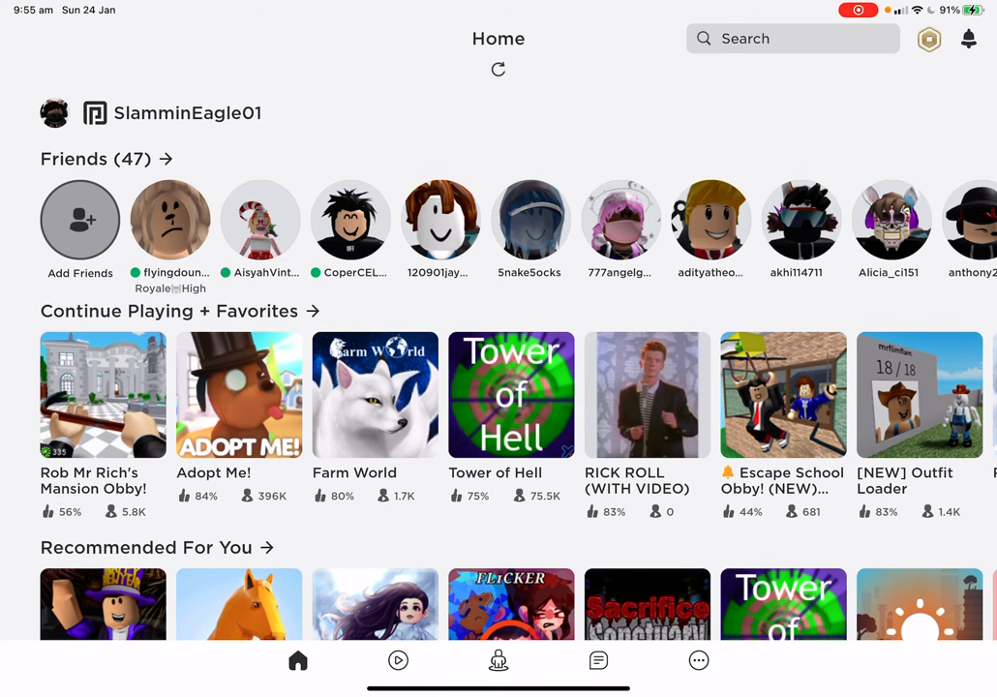